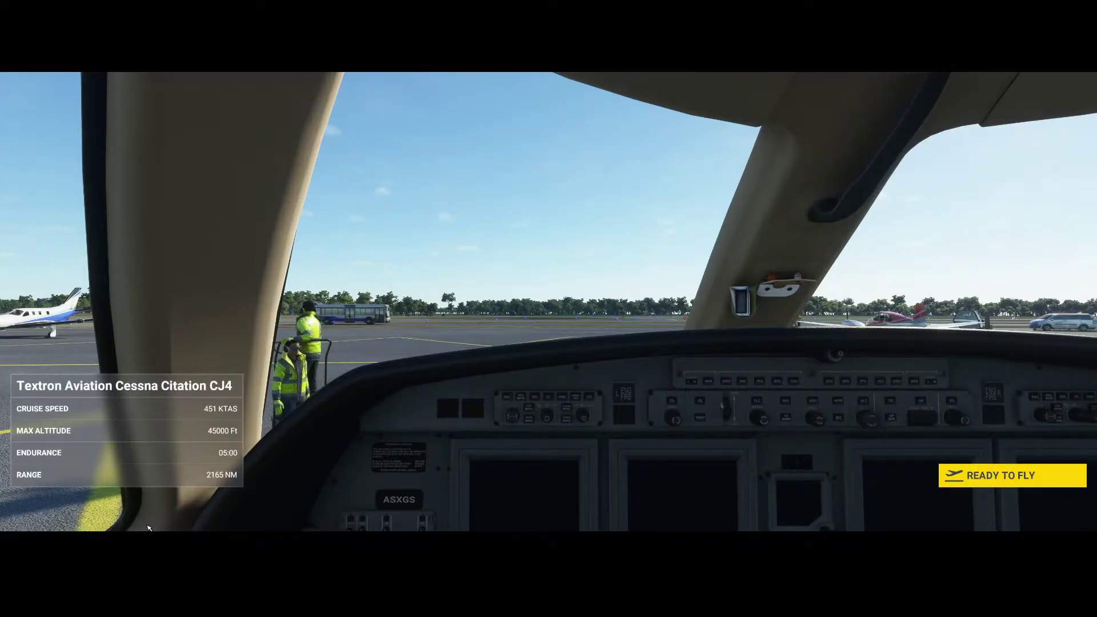
- Start the flight, look left, and close the ATC and Checklist windows
left_click(979, 475)
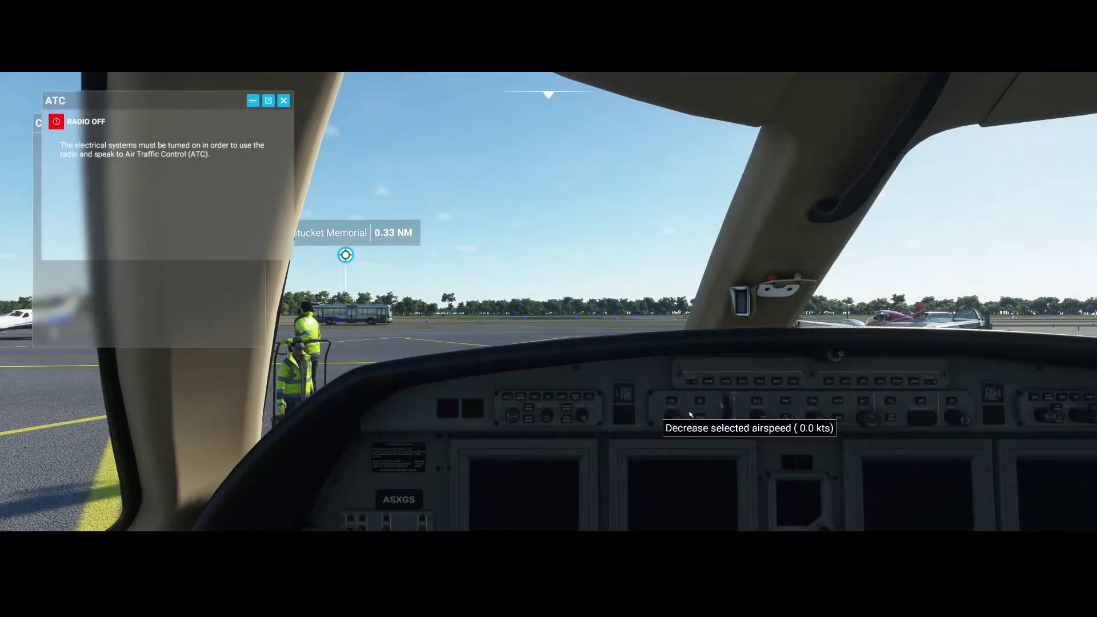
left_click_drag(736, 421, 249, 128)
left_click(284, 101)
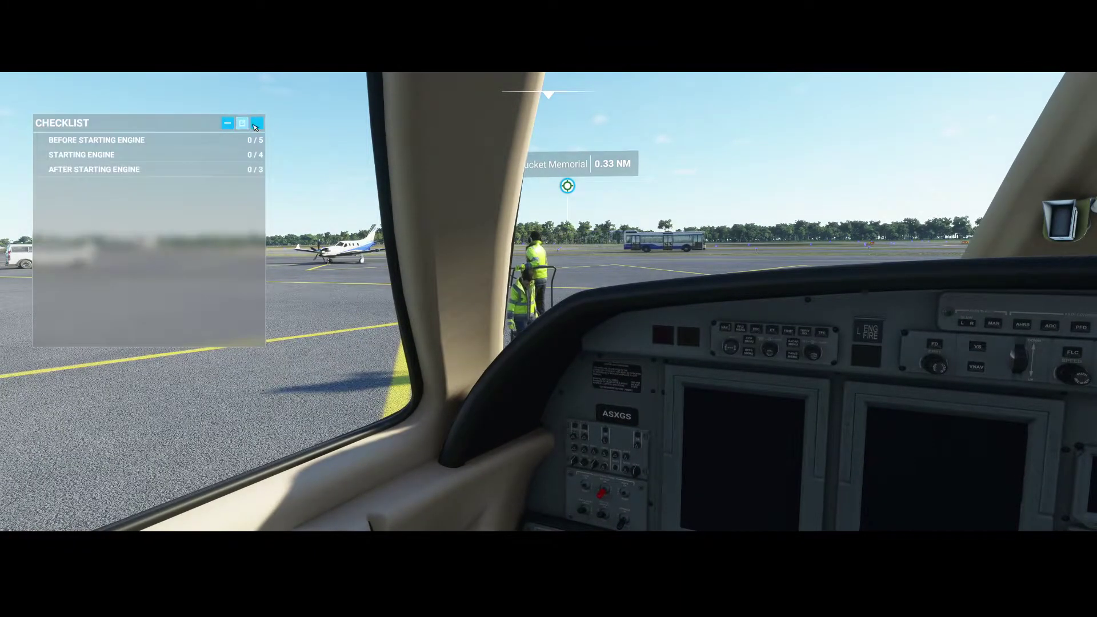
left_click(258, 123)
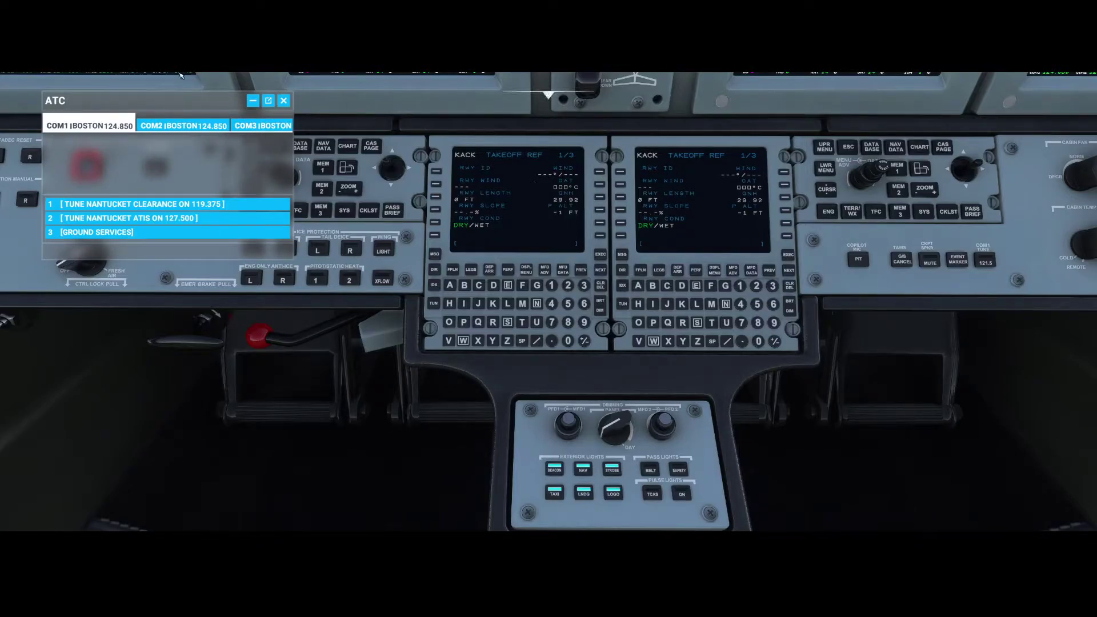
- Tune COM1 to Nantucket ATIS and enter its wind 286/10 in the CDU scratchpad
left_click(121, 204)
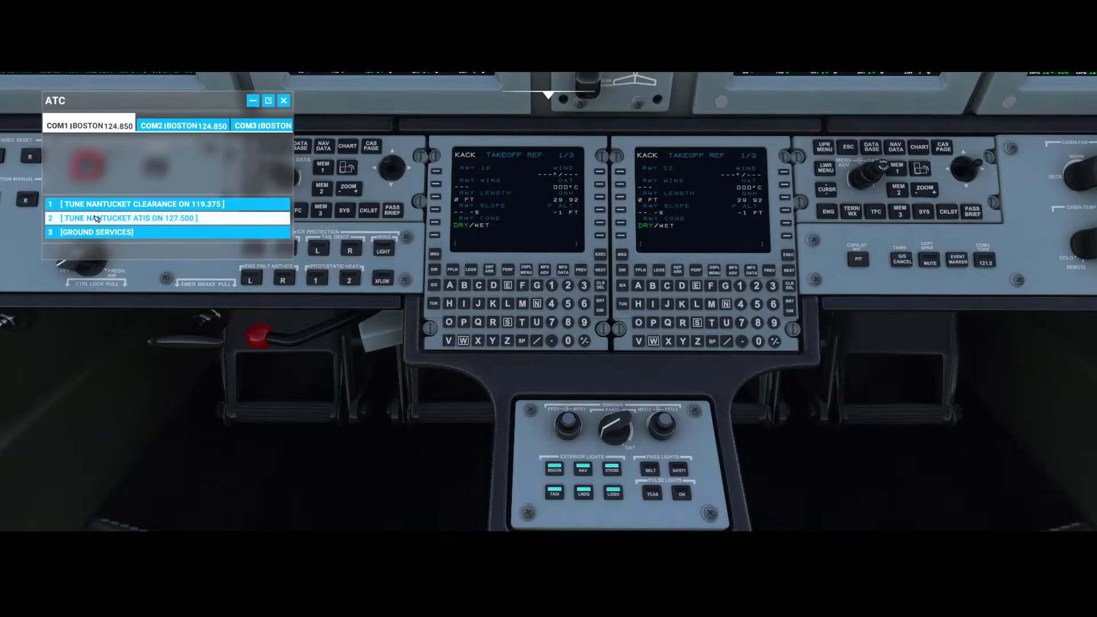
left_click(136, 222)
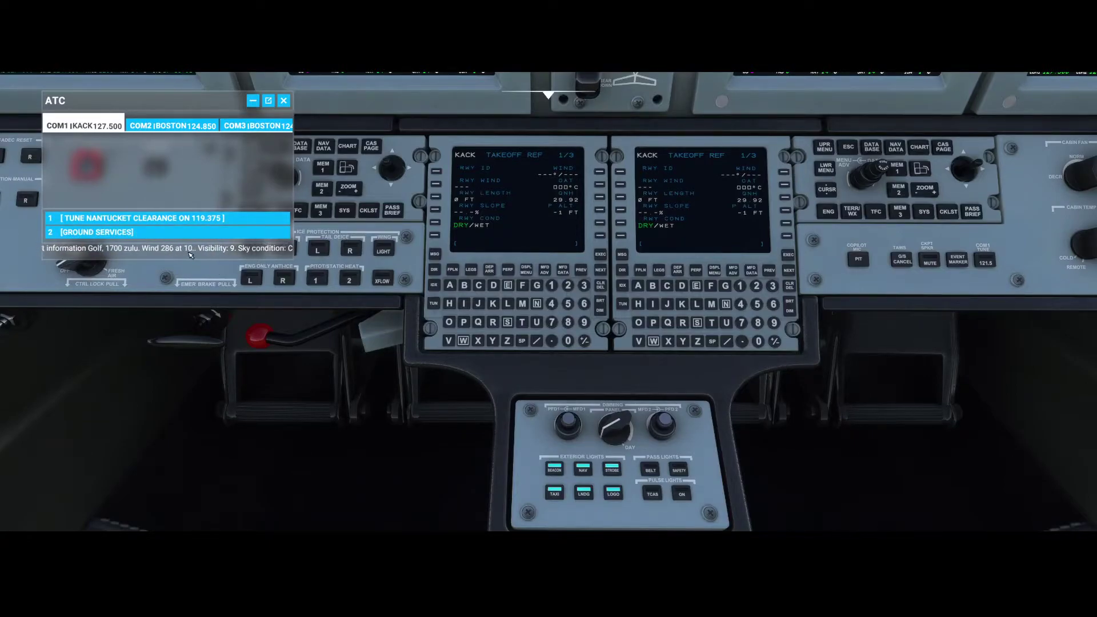
left_click(568, 285)
left_click(568, 322)
left_click(583, 303)
left_click(536, 340)
left_click(551, 285)
left_click(568, 341)
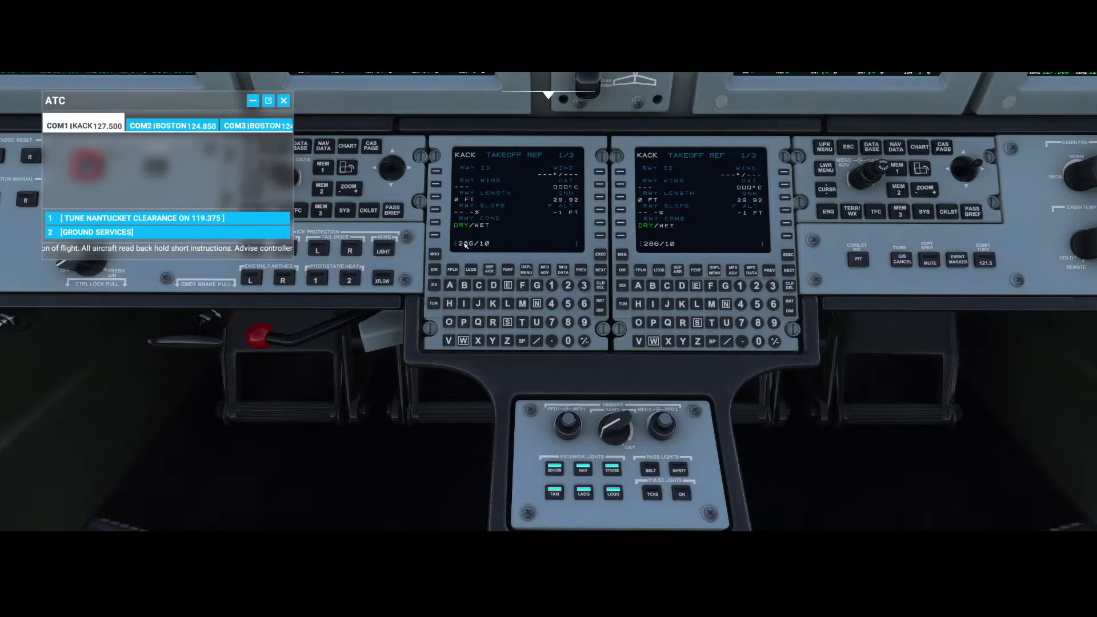
- Tune Nantucket clearance, then set takeoff wind 286/10 and outside air temperature +15°C
key("1")
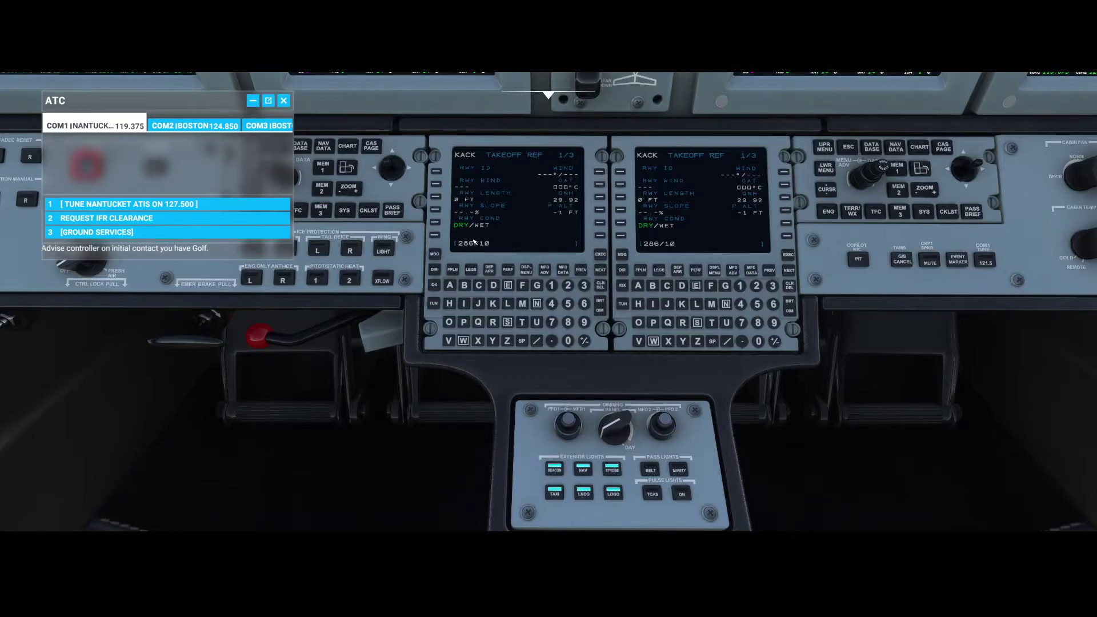
left_click(602, 173)
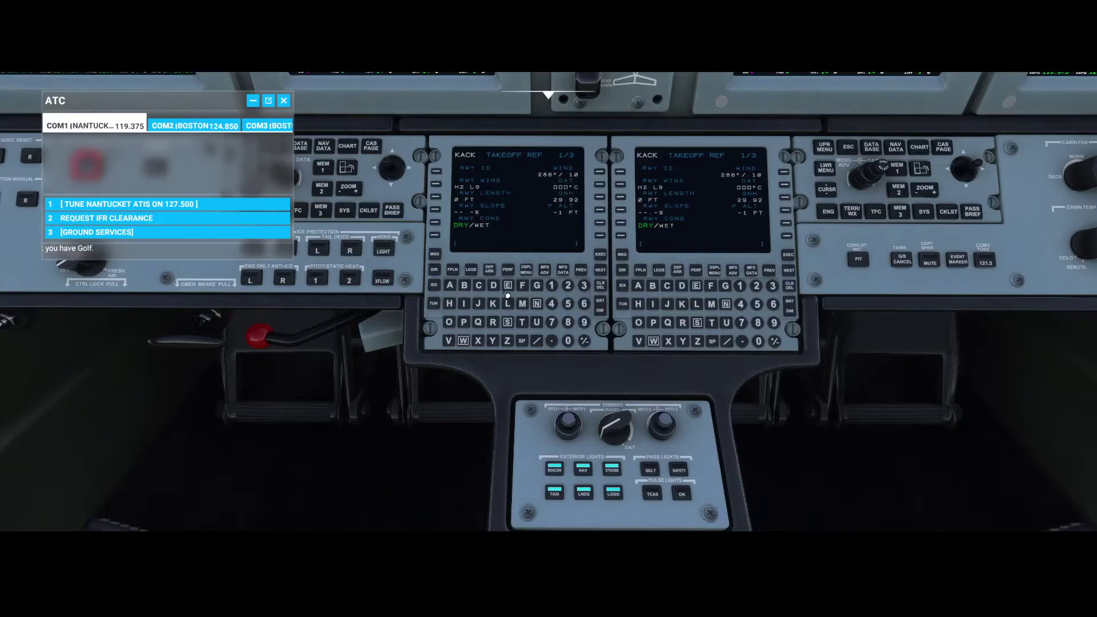
left_click(551, 285)
left_click(567, 303)
left_click(600, 185)
- Page through takeoff reference pages 2/3 and 3/3, returning to page 1/3
left_click(600, 271)
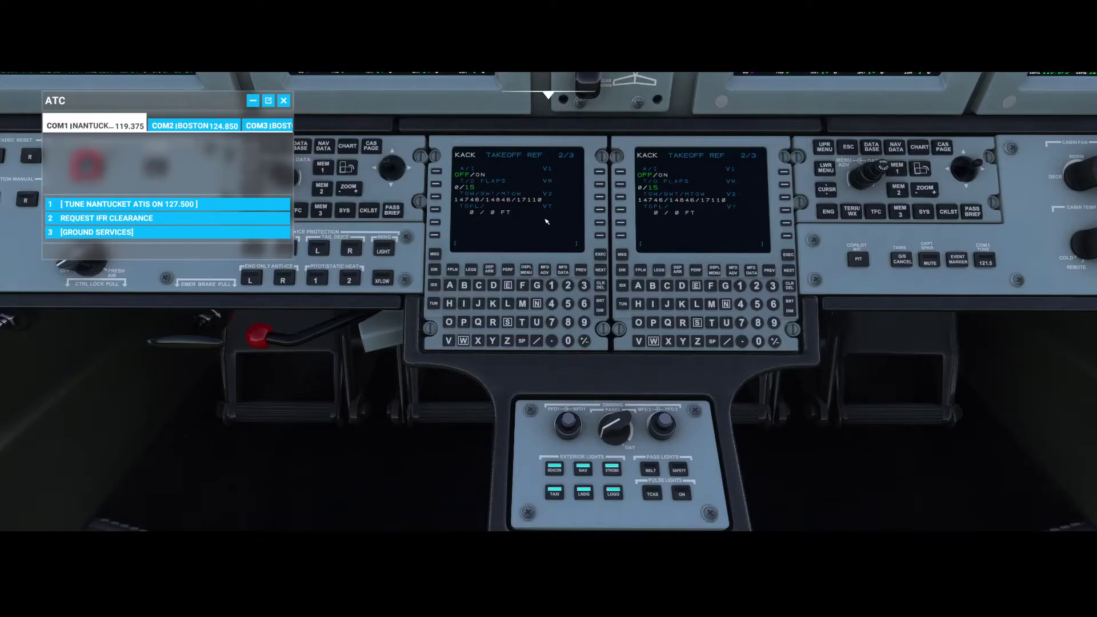
left_click(603, 271)
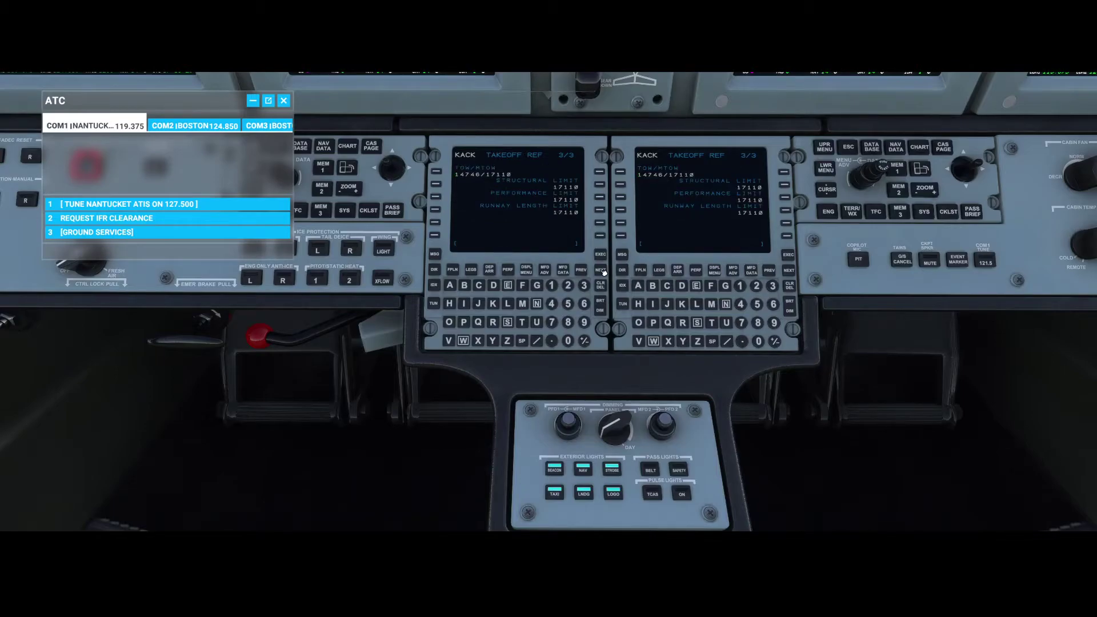
left_click(603, 272)
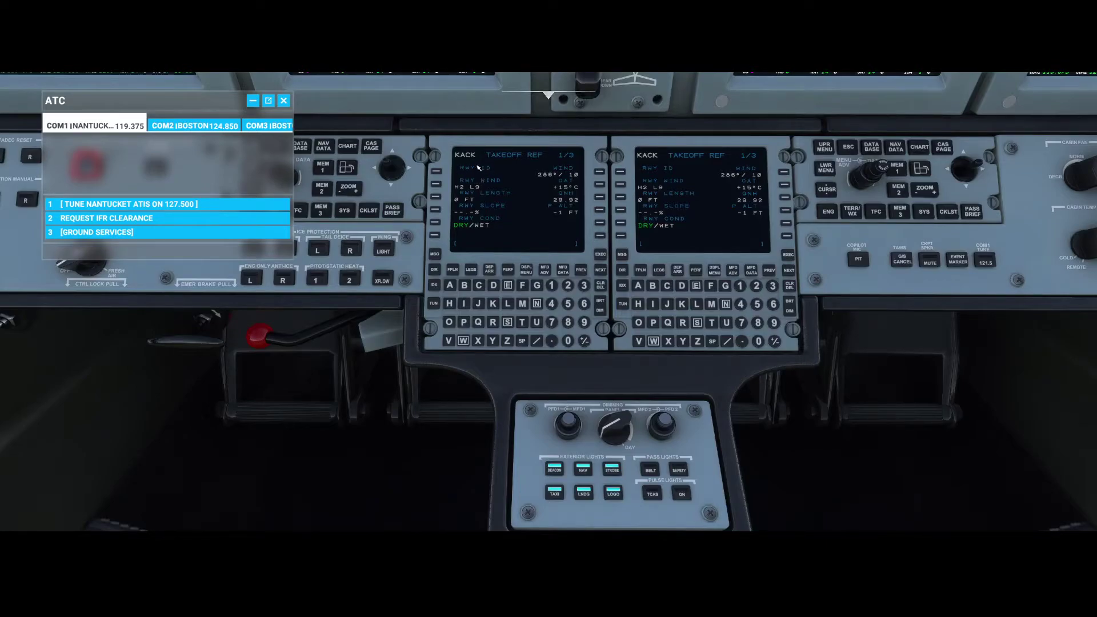
- Choose runway 24 from the KACK departure runway list and execute the change
left_click(489, 271)
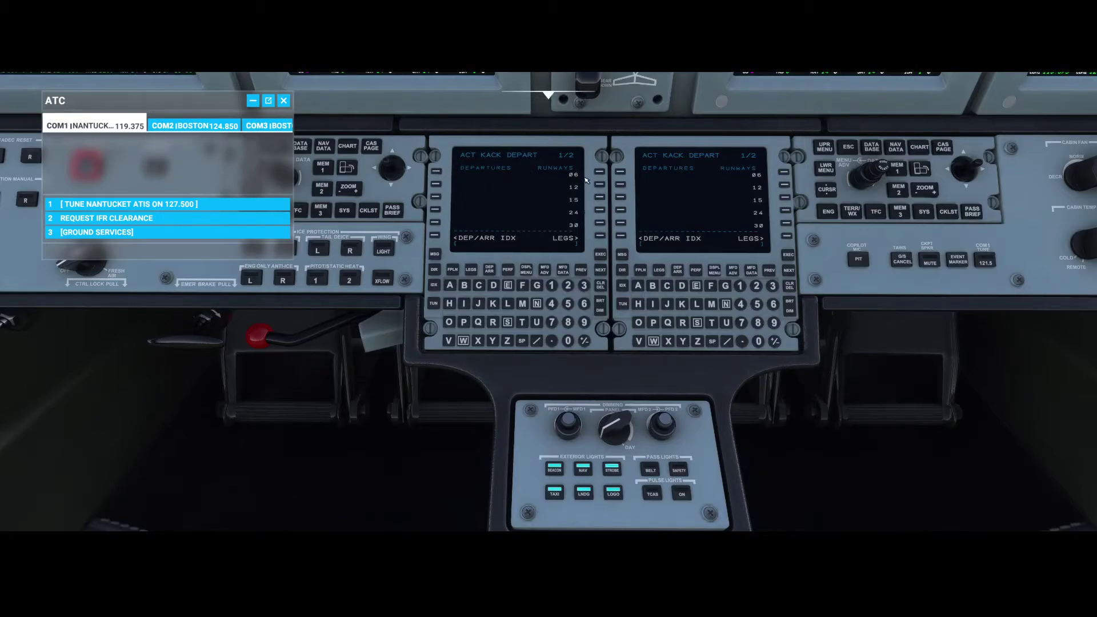
left_click(602, 272)
left_click(581, 271)
left_click(168, 235)
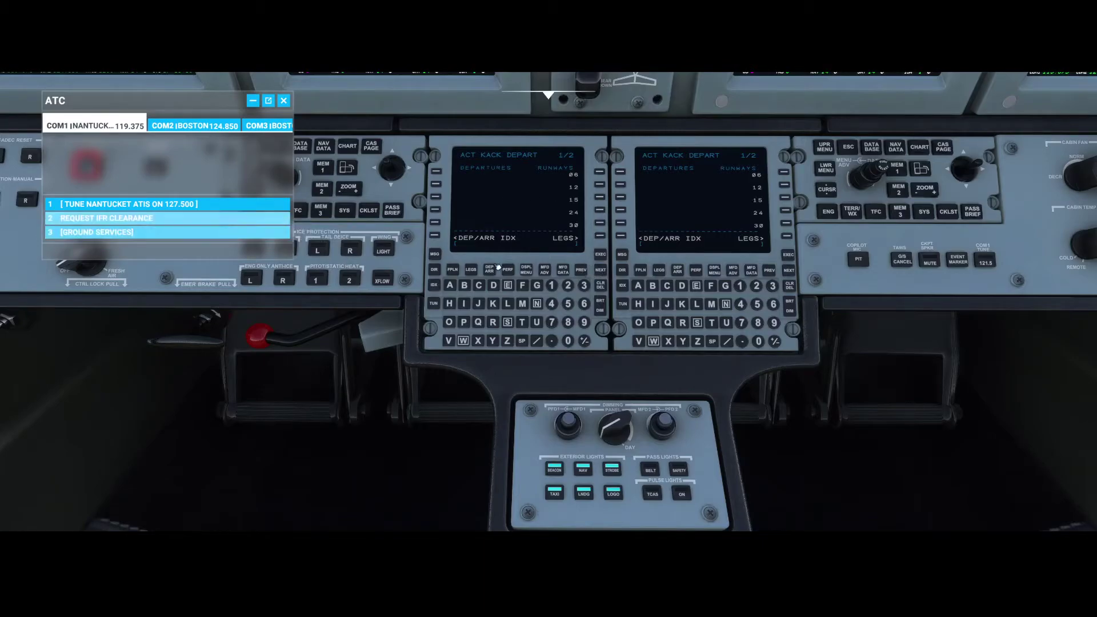
left_click(600, 210)
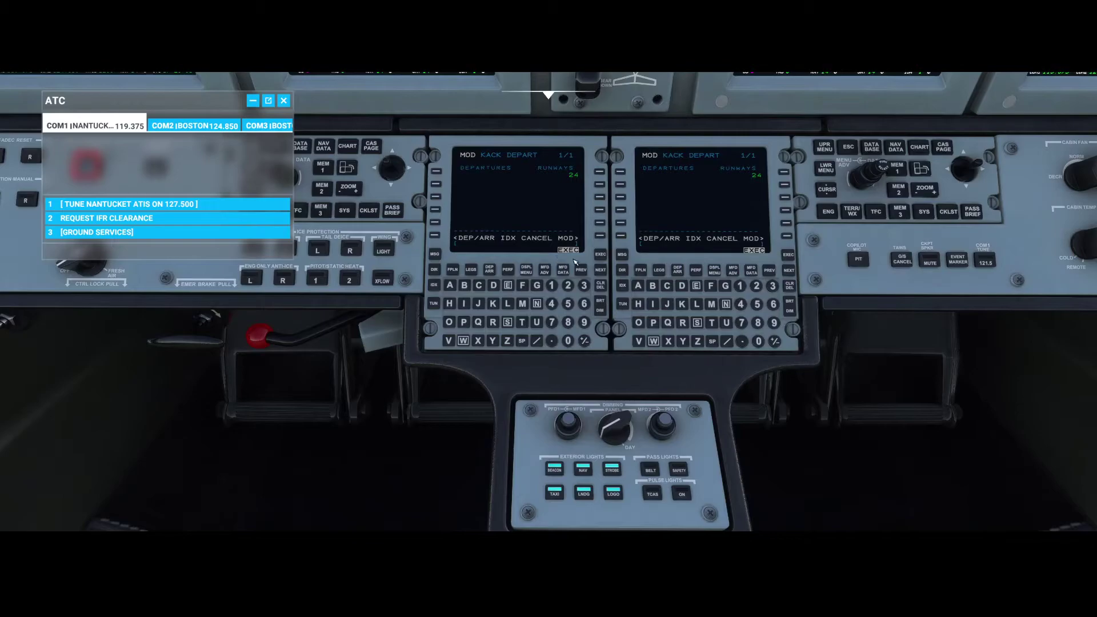
left_click(600, 255)
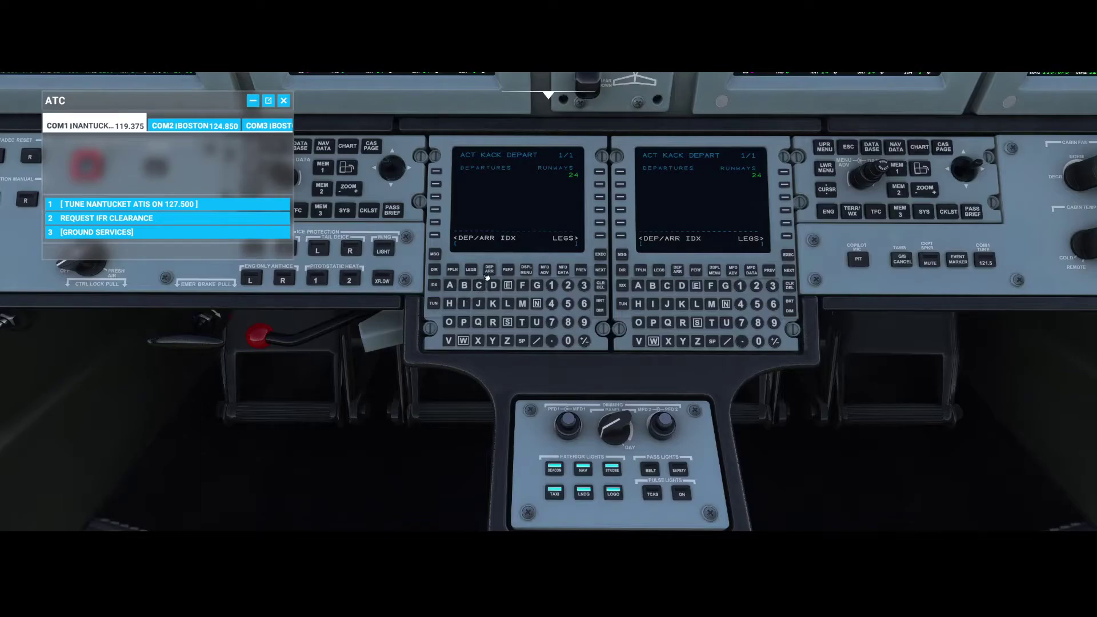
- Bring up takeoff reference data via PERF INIT and set the runway condition to DRY
left_click(507, 270)
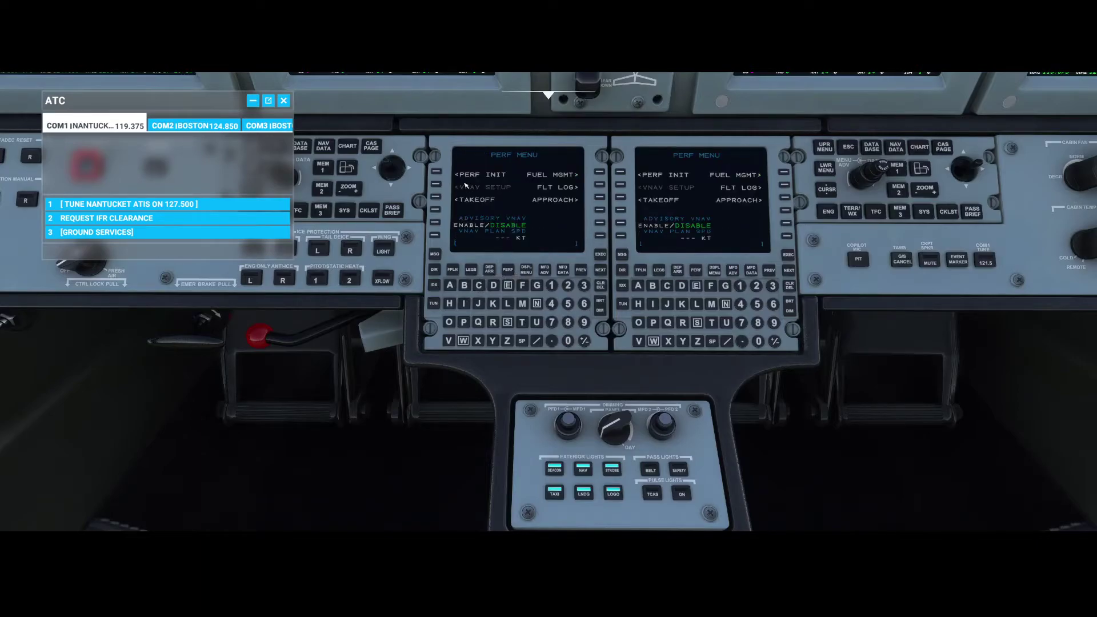
left_click(437, 172)
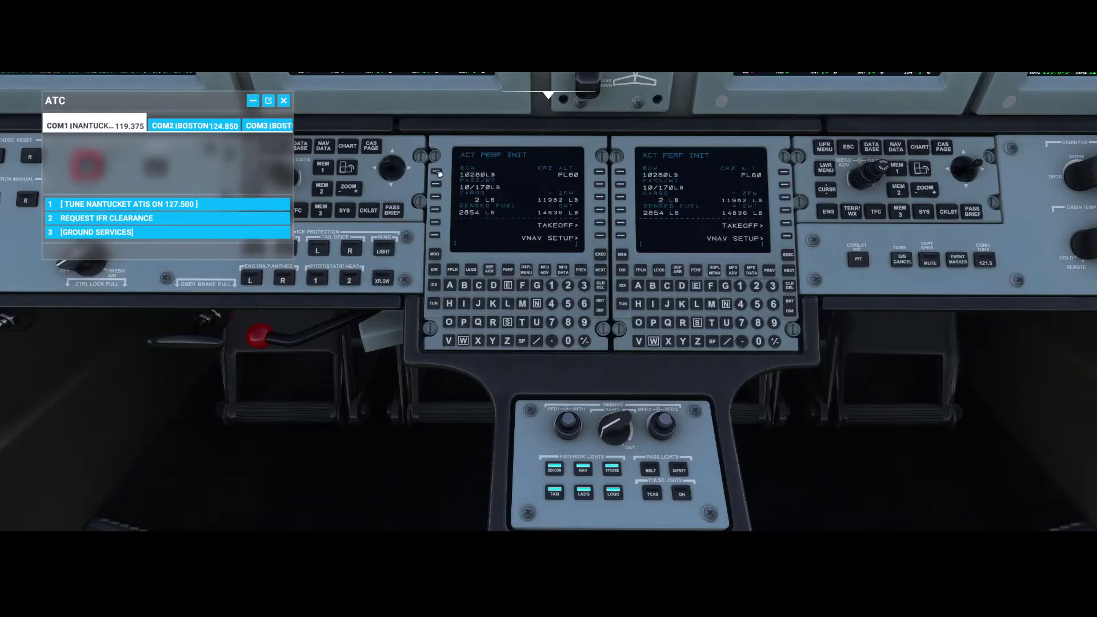
left_click(603, 225)
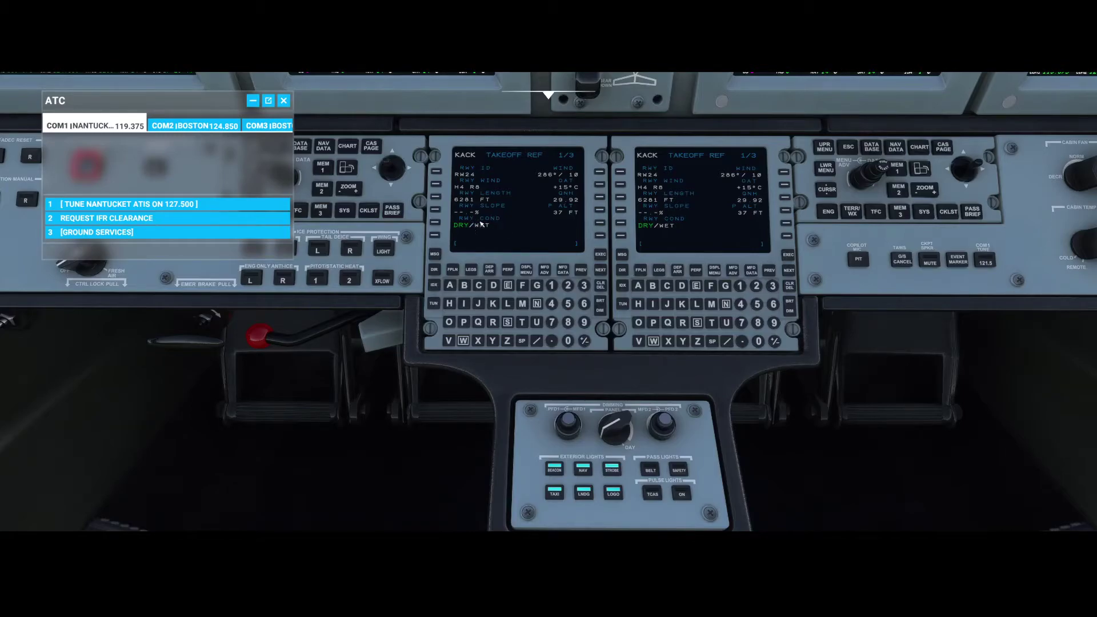
left_click(441, 225)
- Send V1 100, VR 101, V2 114 from page 2/3, then view weight limits on 3/3
left_click(601, 271)
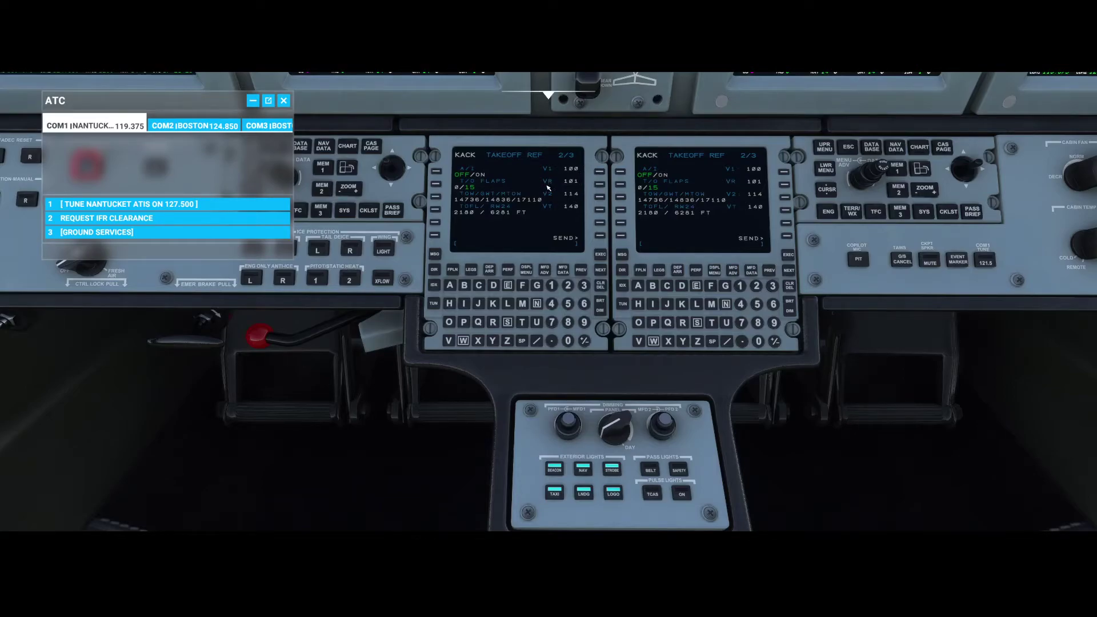
left_click(600, 236)
left_click(601, 269)
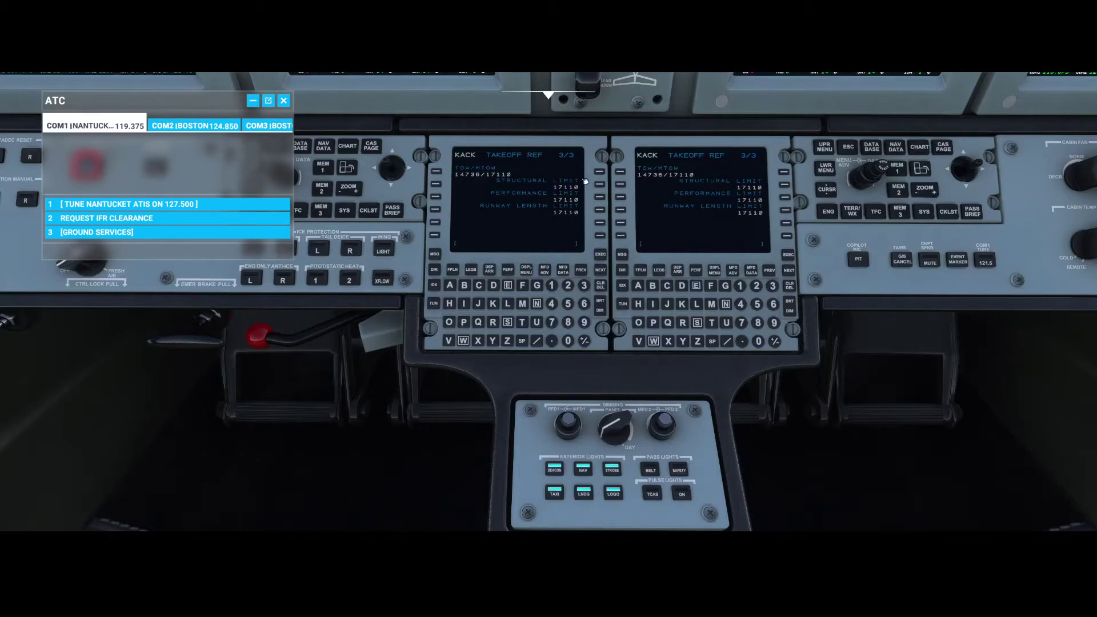
- Return to takeoff reference 1/3, then show the KISP approach reference page via PERF
left_click(601, 271)
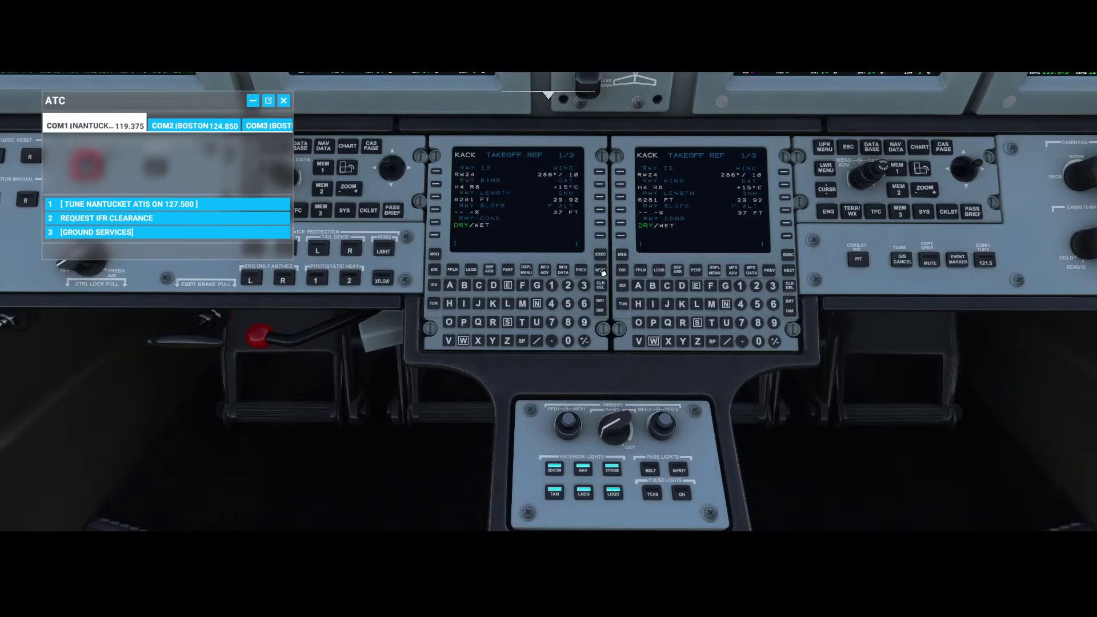
left_click(509, 270)
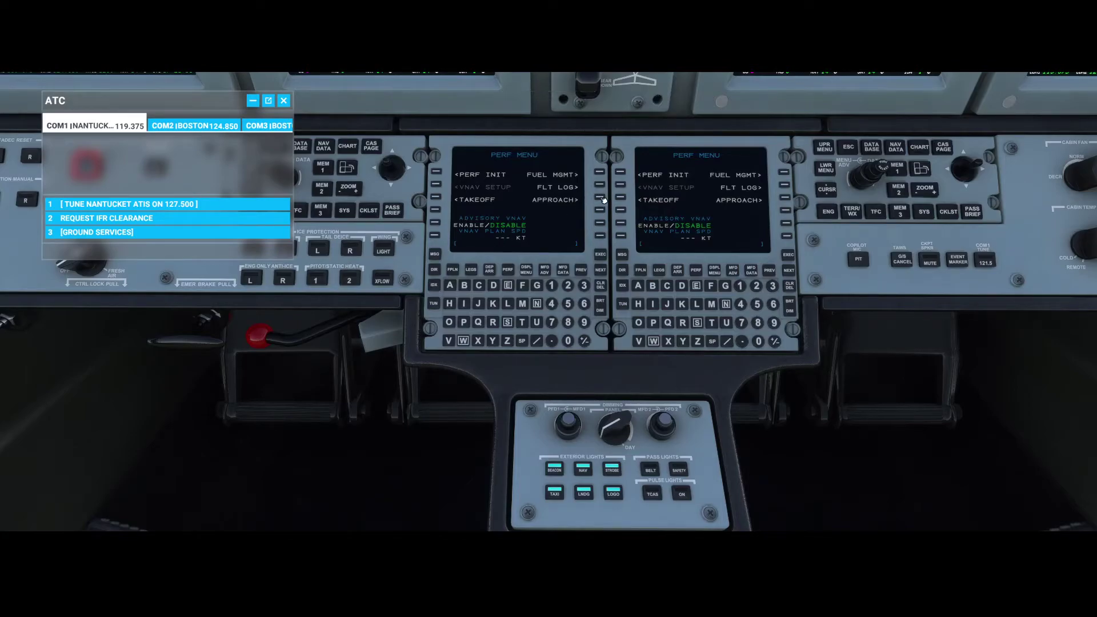
left_click(601, 198)
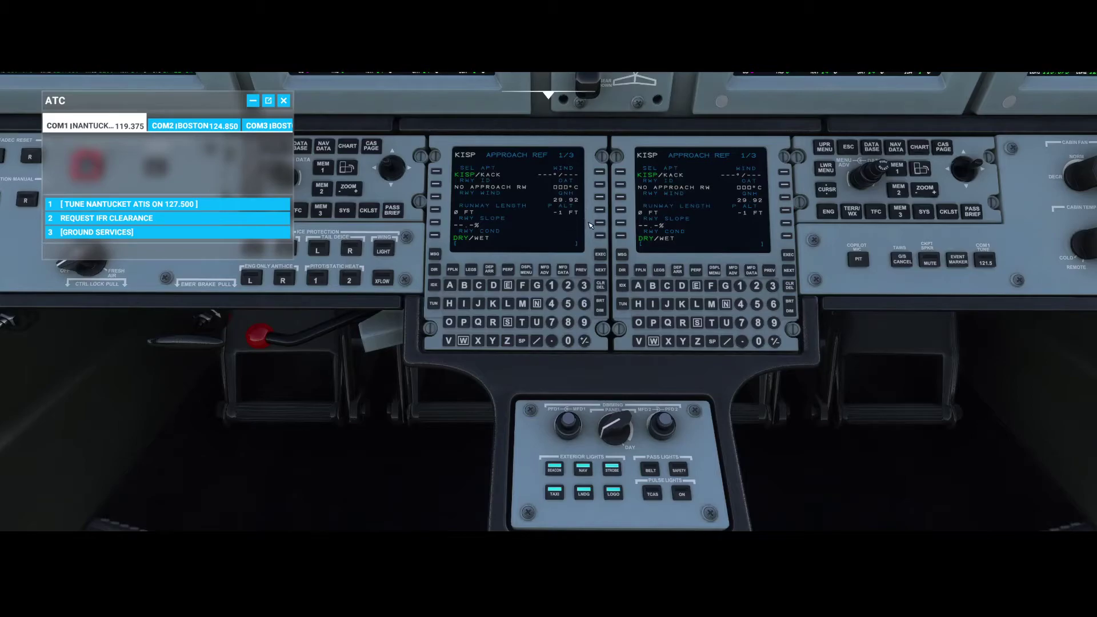
- Review KISP arrivals and approaches through the DEP/ARR index, then return to PERF
left_click(491, 273)
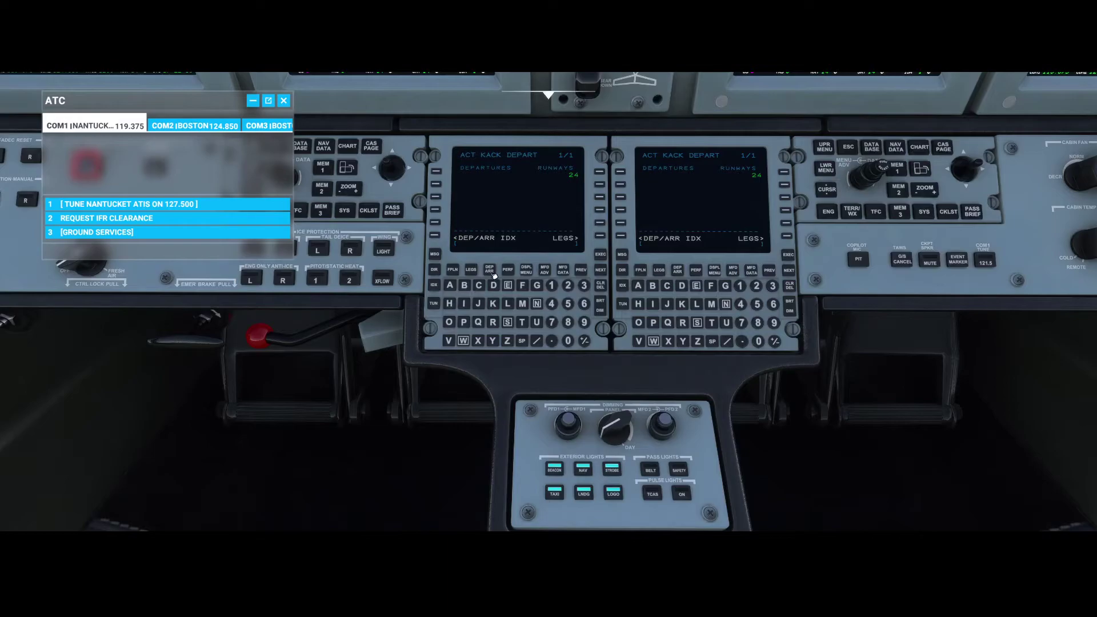
left_click(437, 236)
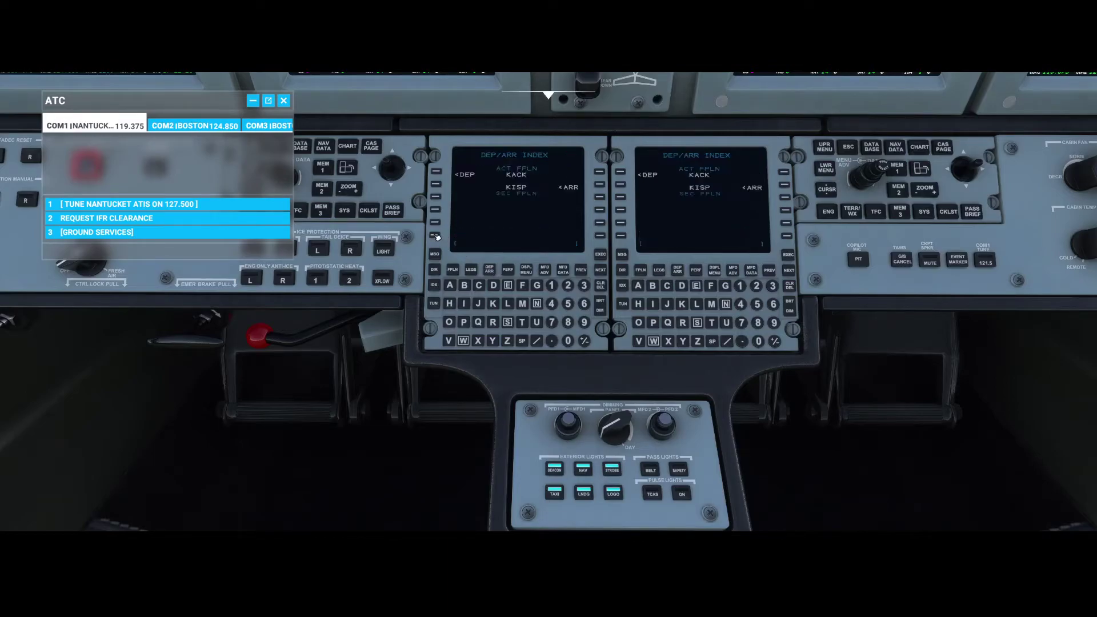
left_click(600, 184)
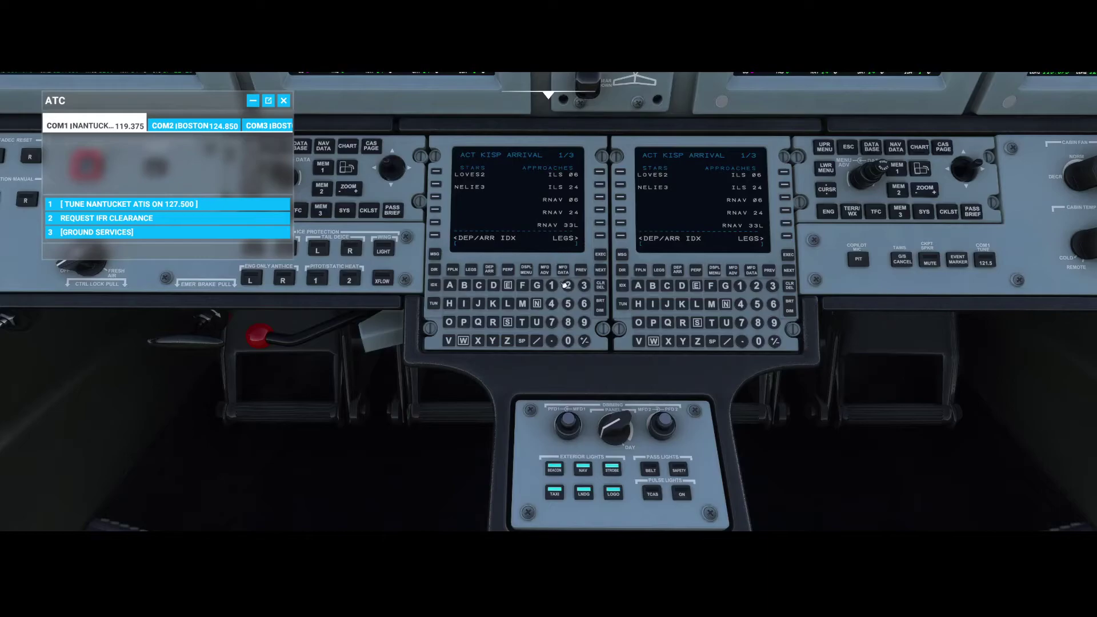
left_click(507, 270)
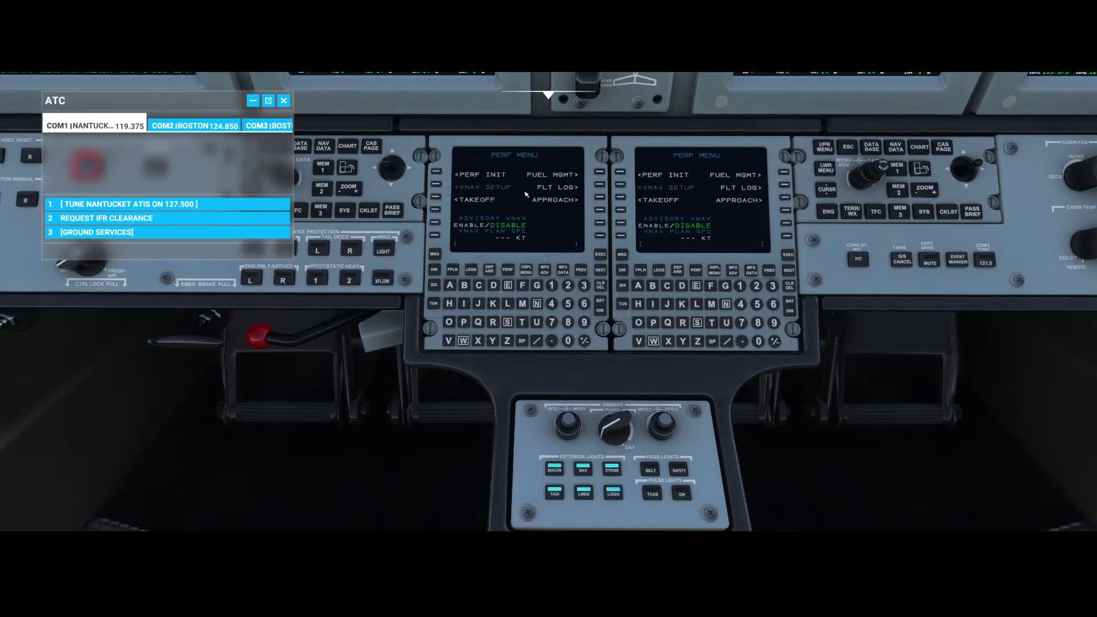
left_click(436, 198)
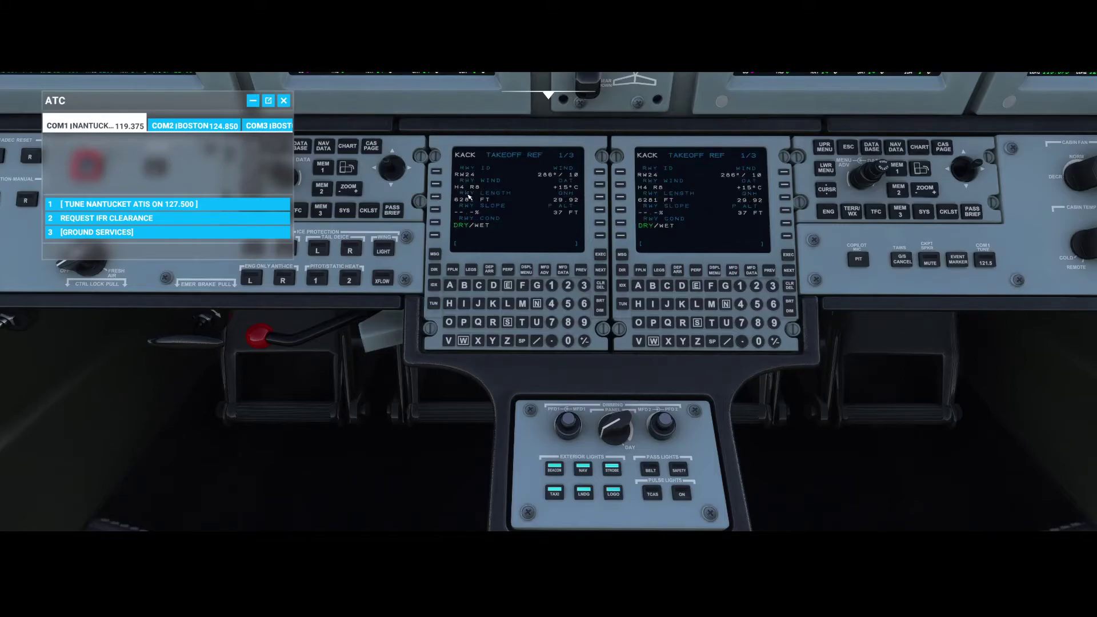
left_click(507, 269)
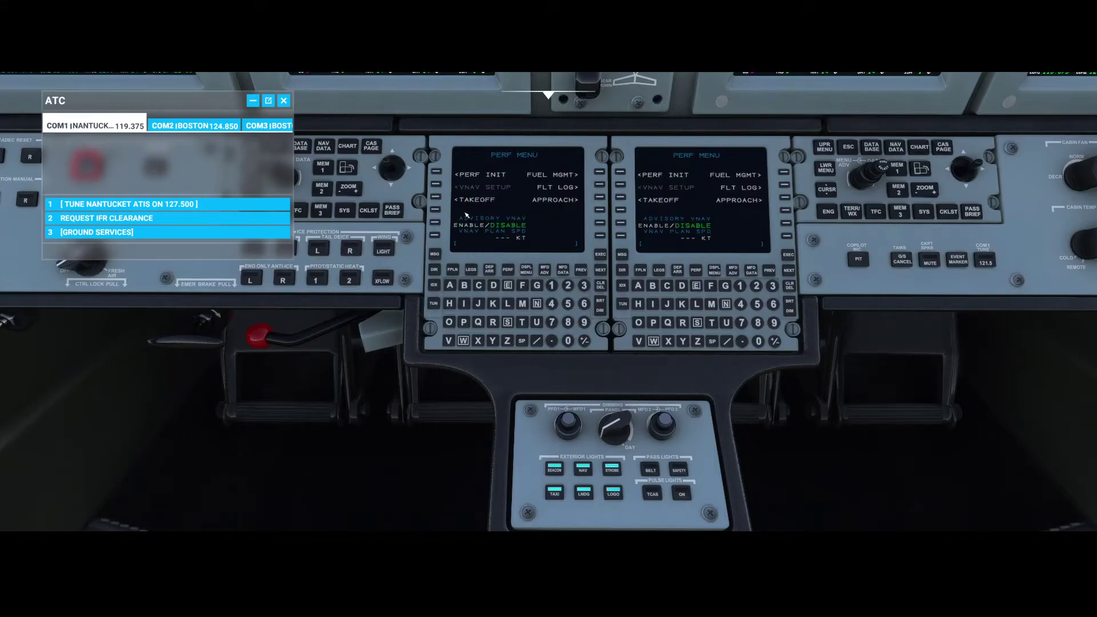
left_click(437, 172)
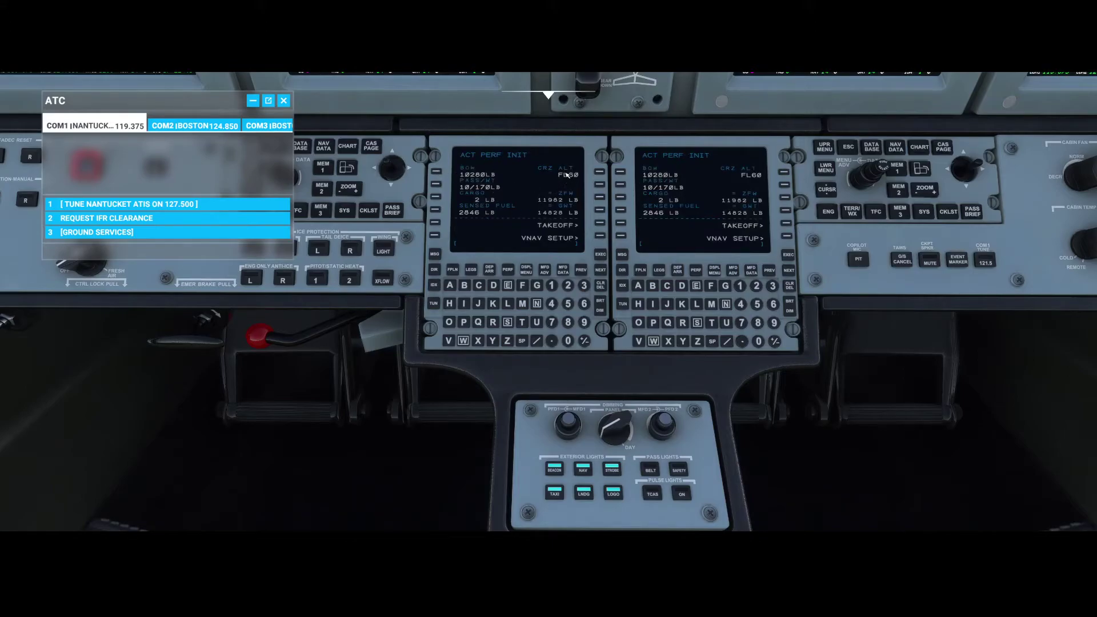
left_click(510, 272)
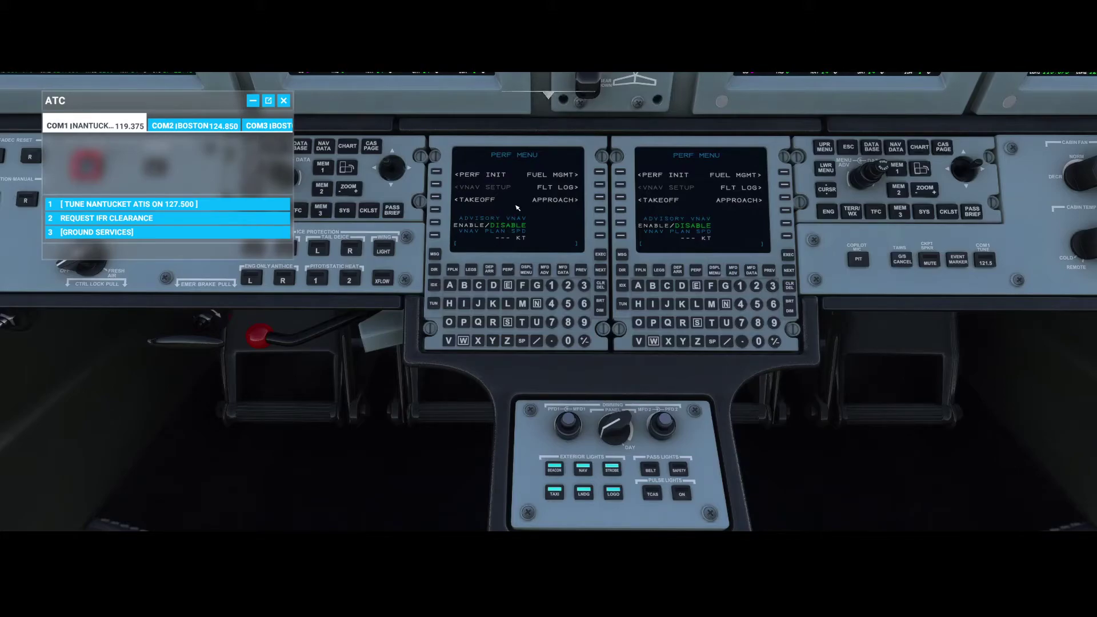
- Go to takeoff reference, switch to the left display menu, and look up at the PFD/MFD
left_click(439, 198)
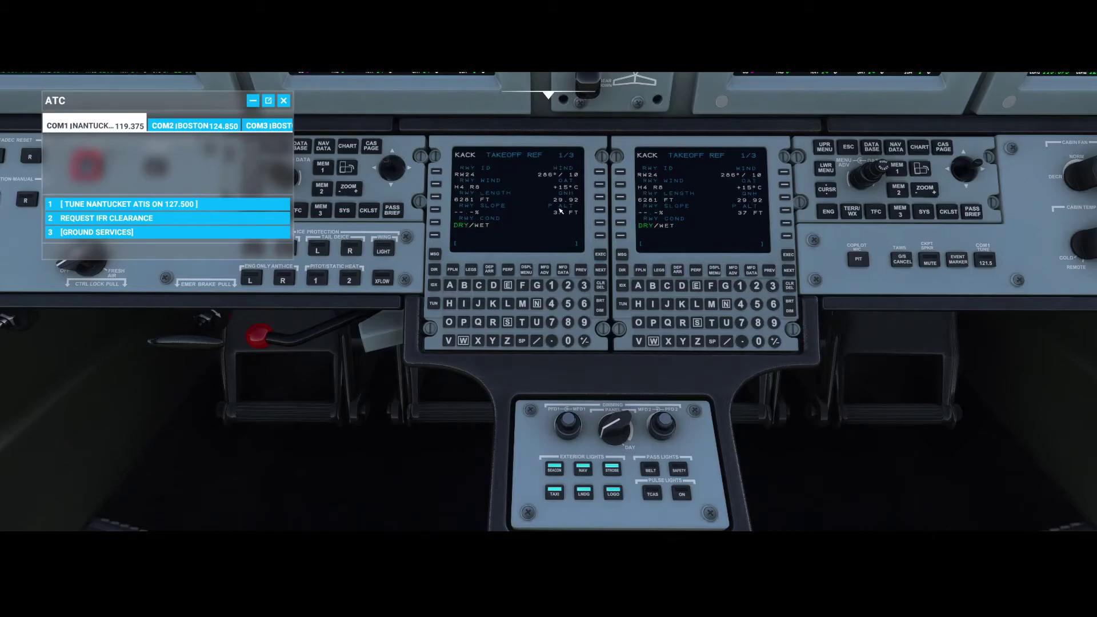
left_click(526, 271)
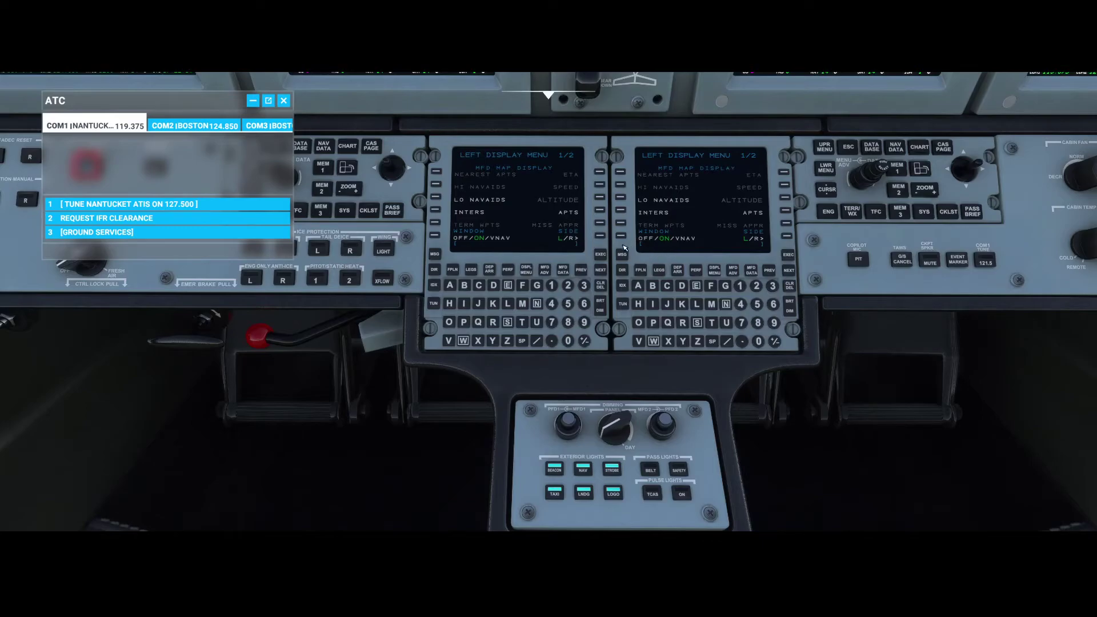
key("a")
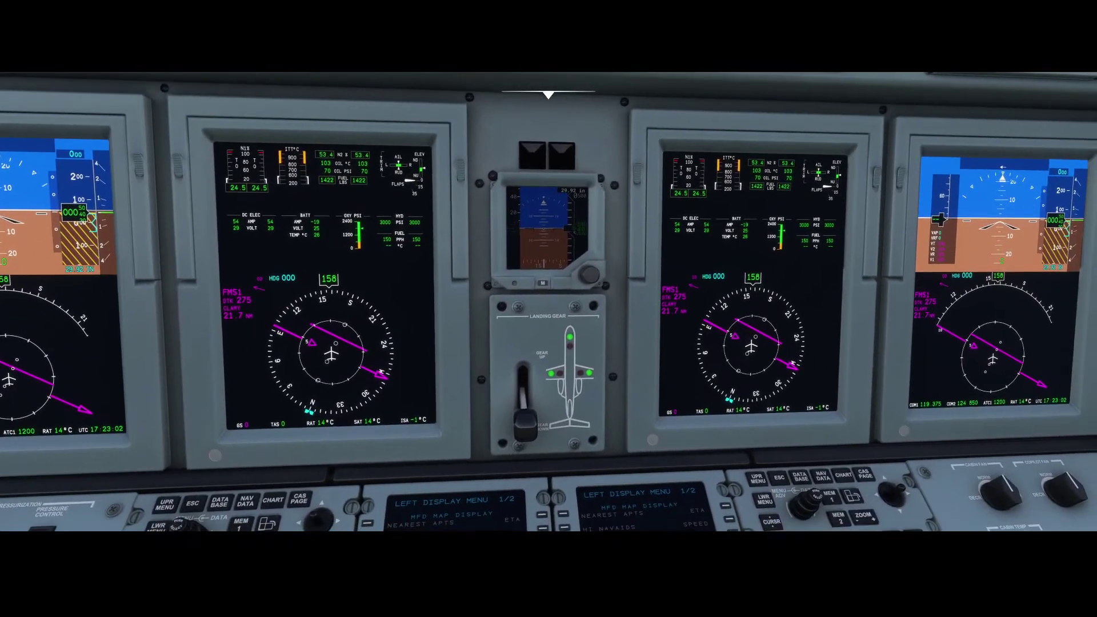
scroll(347, 175, "up", 3)
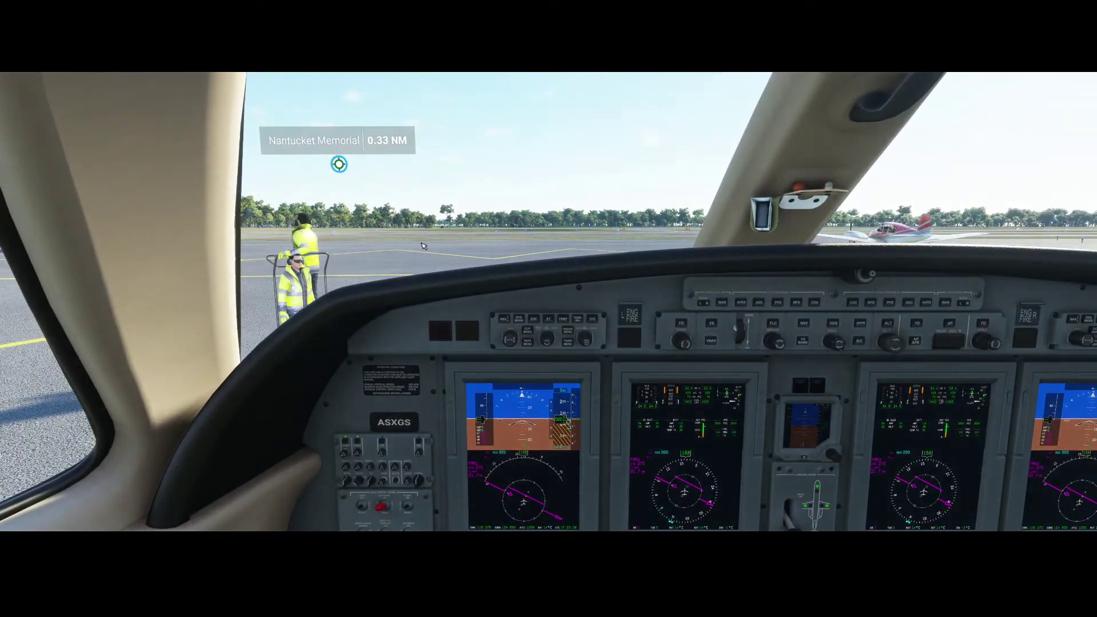
left_click_drag(425, 263, 425, 297)
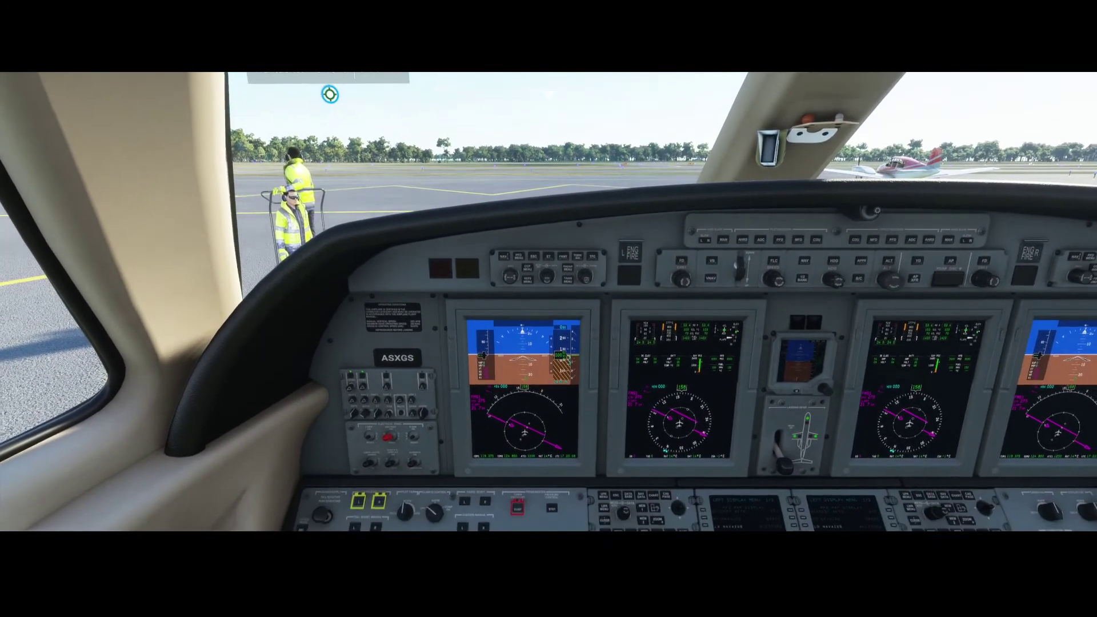
scroll(432, 262, "up", 5)
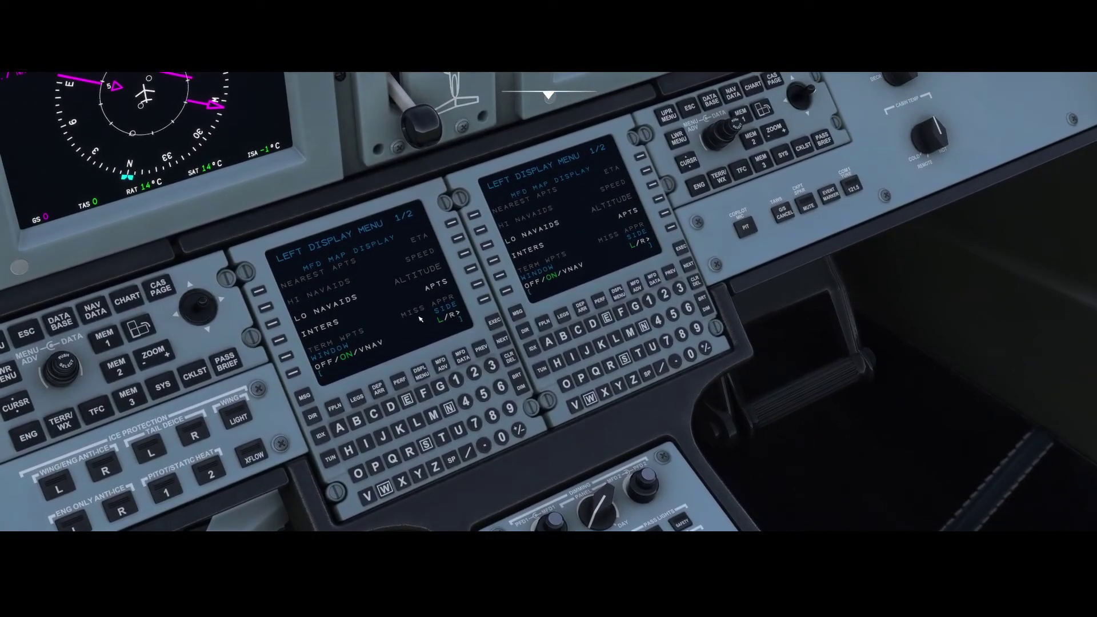
- Show takeoff reference 2/3 with V1 108, VR 111, V2 114, VT 140, then view the PFD
left_click(399, 382)
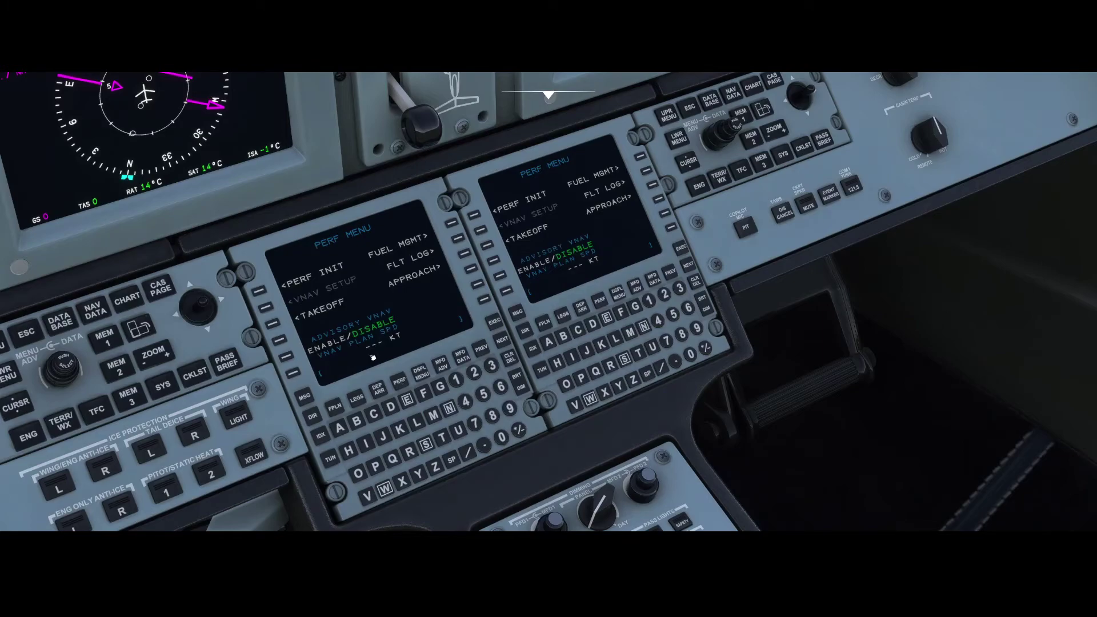
left_click(277, 323)
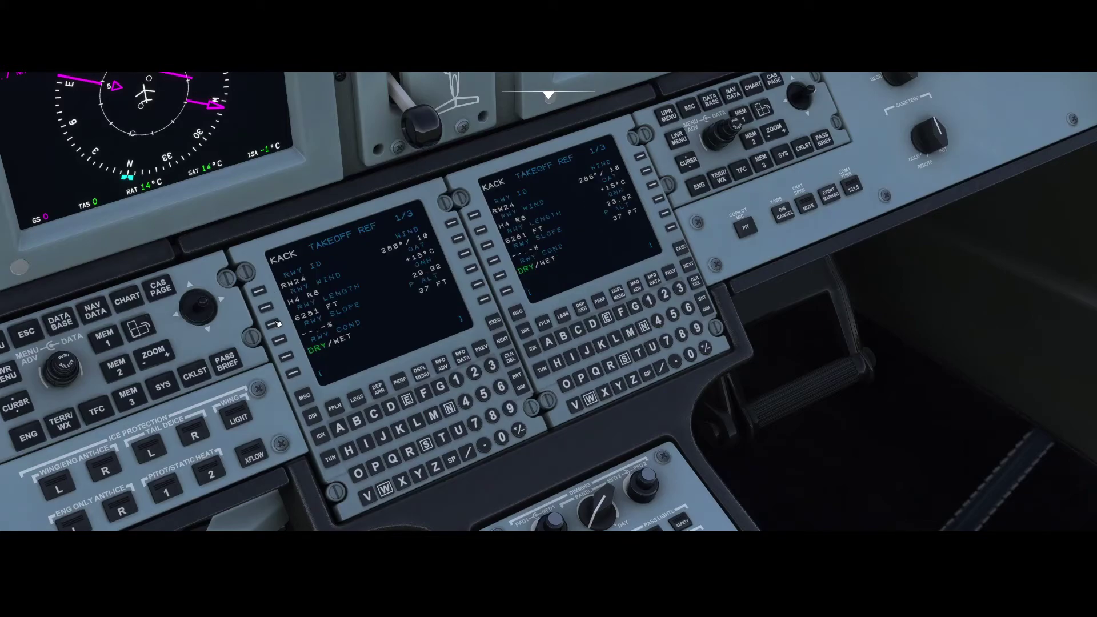
left_click(502, 340)
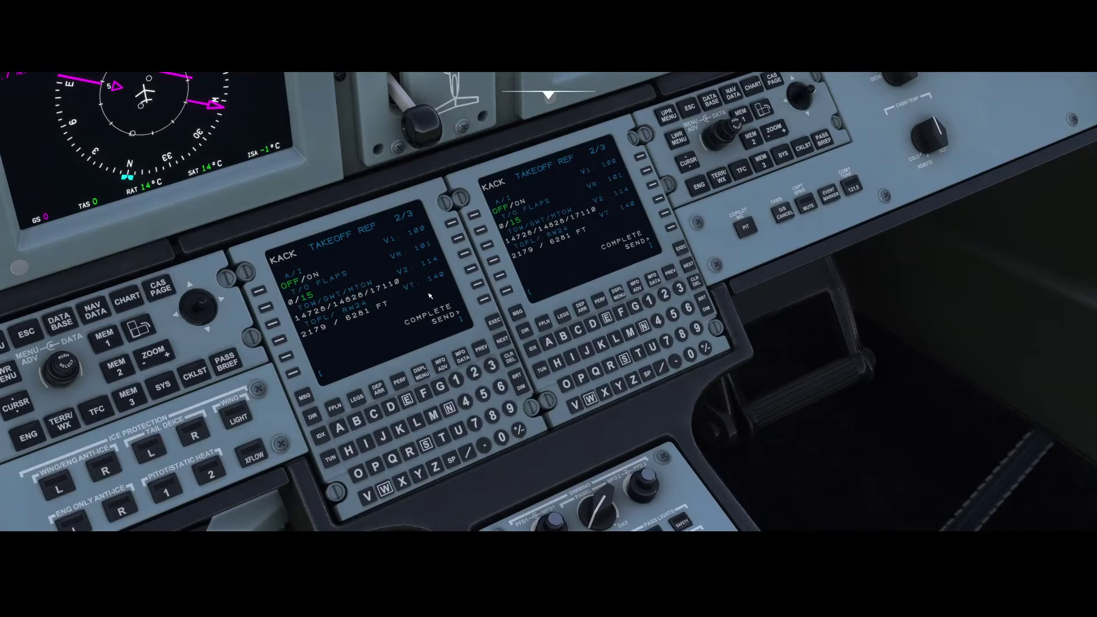
key("alt+2")
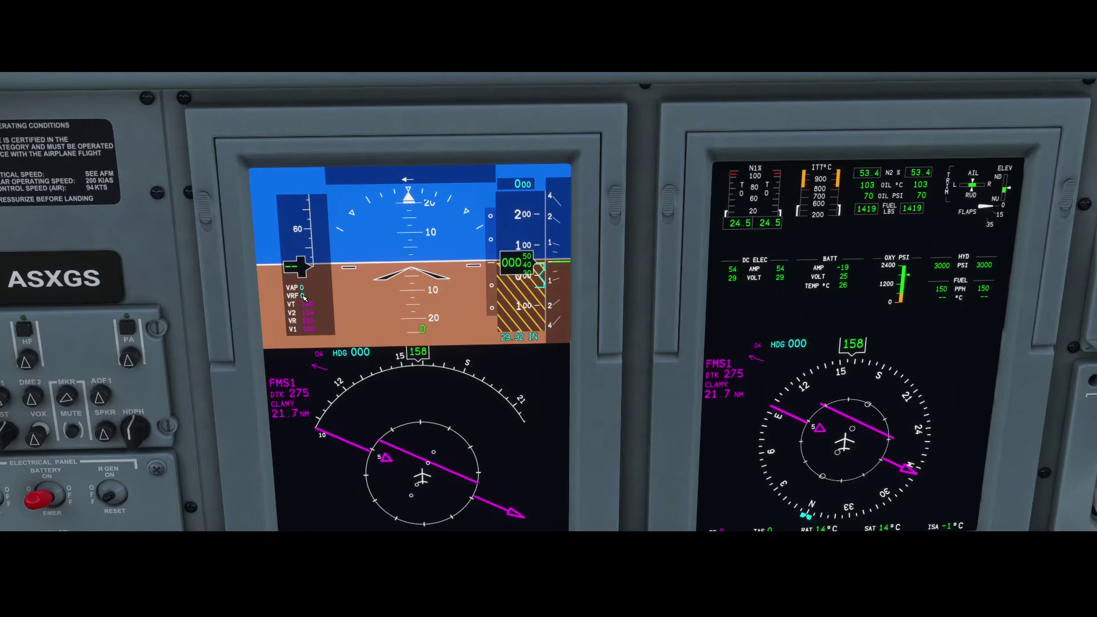
scroll(367, 292, "down", 3)
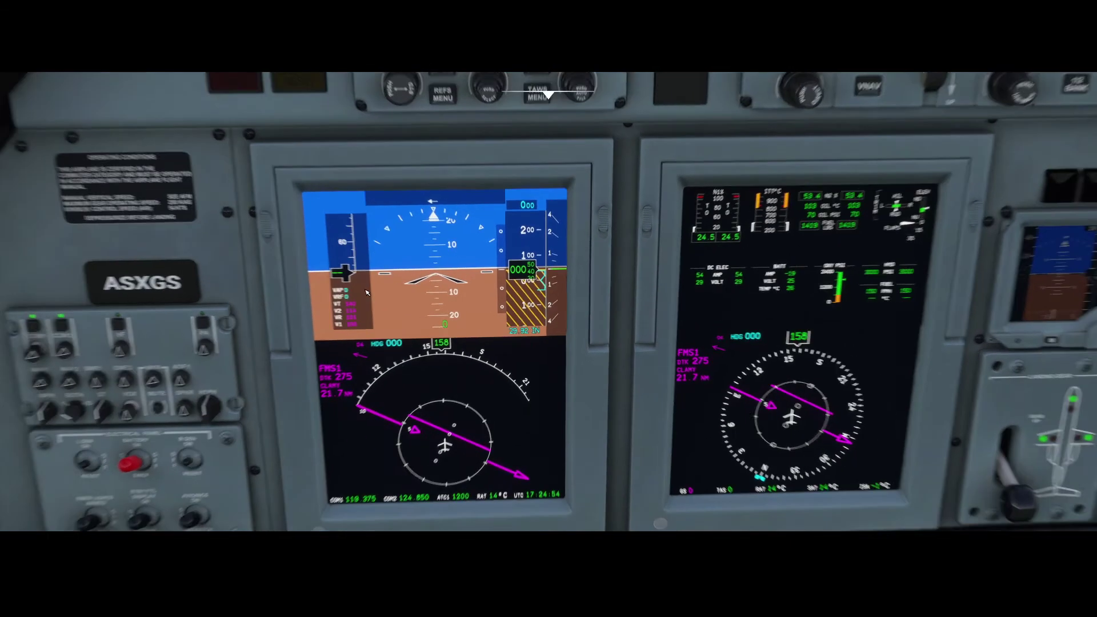
scroll(367, 293, "down", 3)
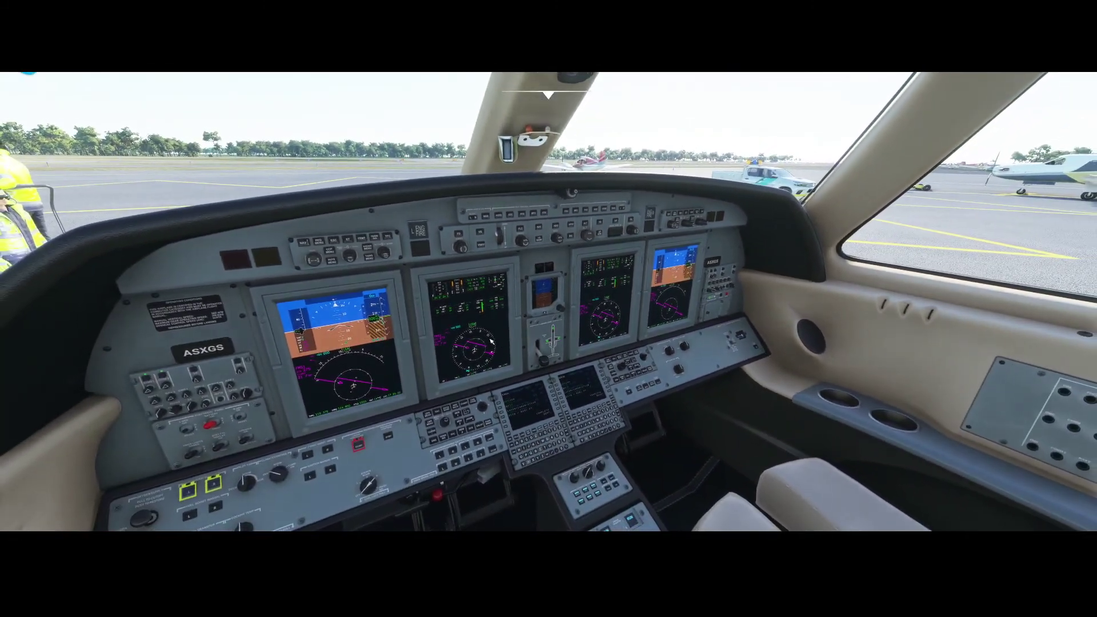
key("End")
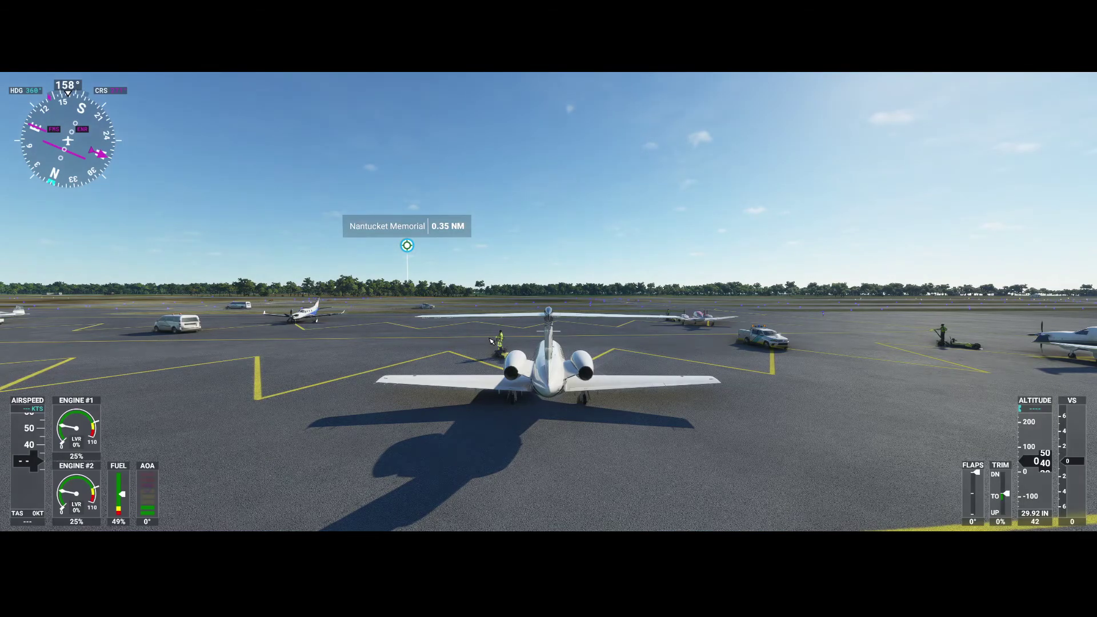
key("End")
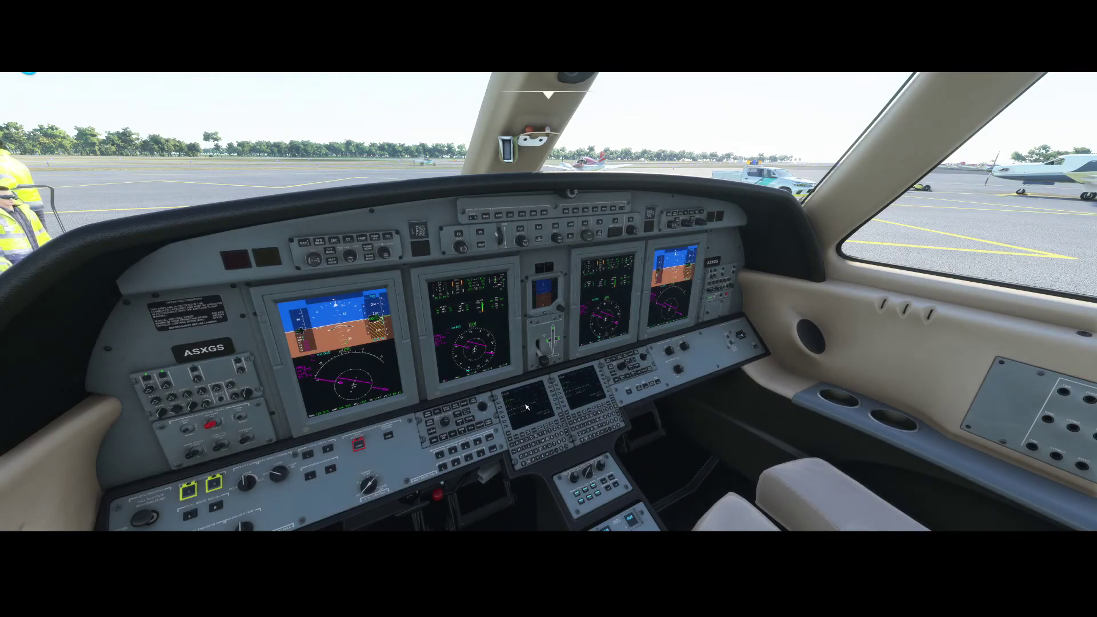
left_click_drag(505, 418, 497, 446)
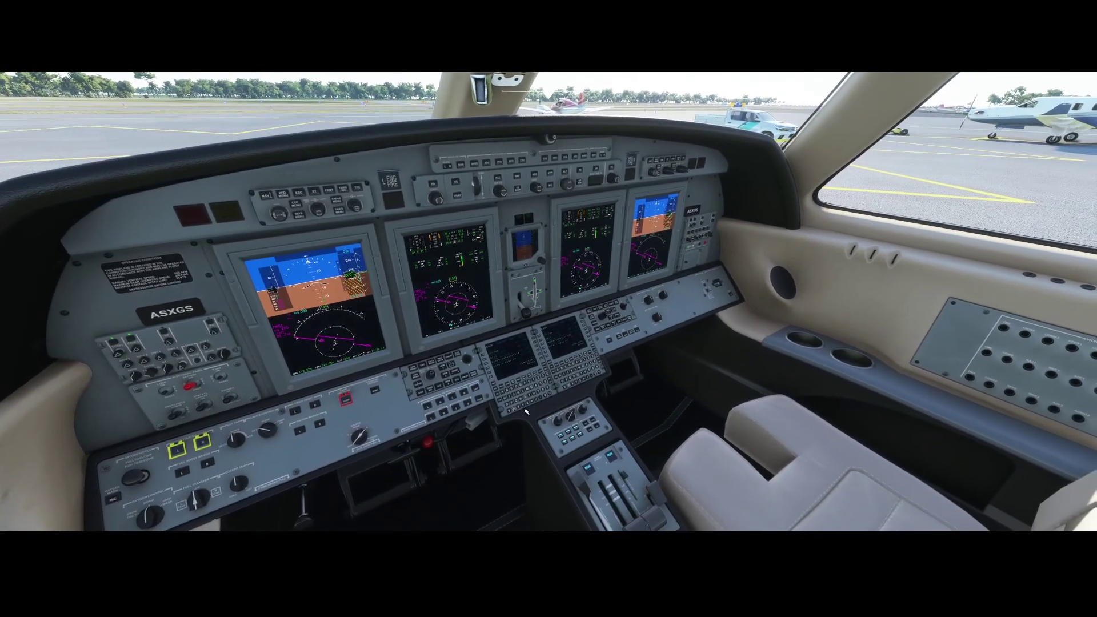
scroll(531, 369, "up", 5)
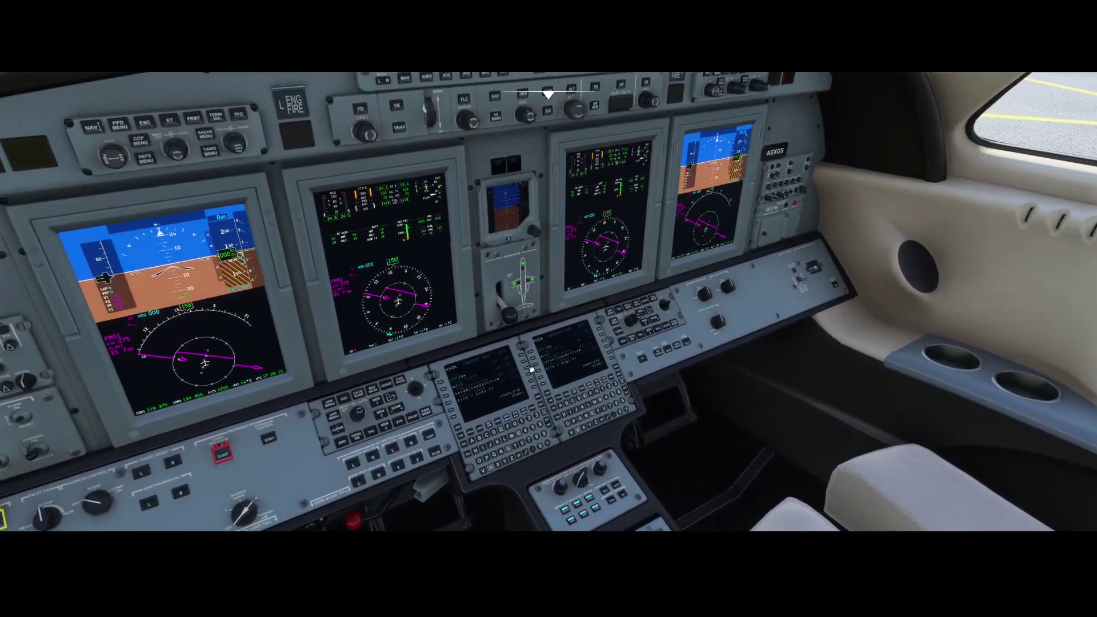
scroll(531, 370, "up", 3)
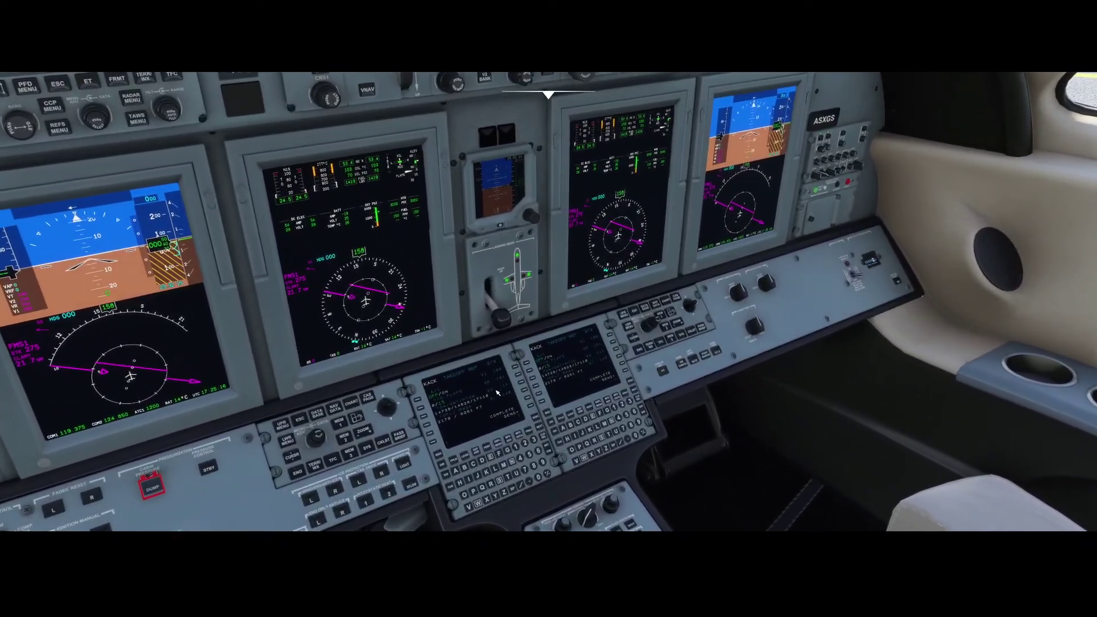